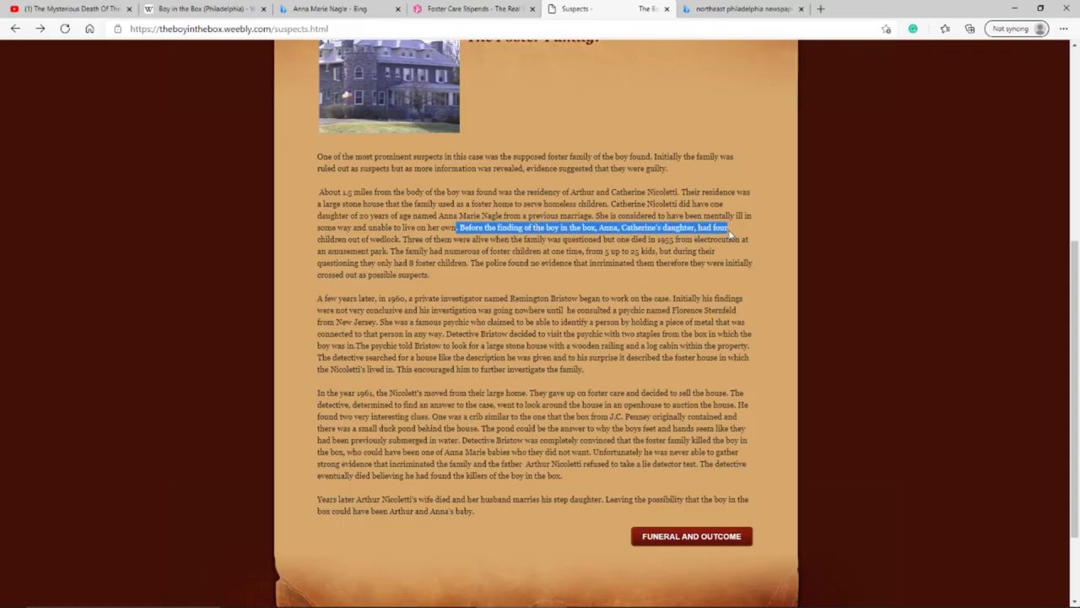
# - Highlight the Suspects passage on Anna's four children through the foster children sentence, then start a new tab
pyautogui.moveTo(731, 236); pyautogui.dragTo(622, 245)
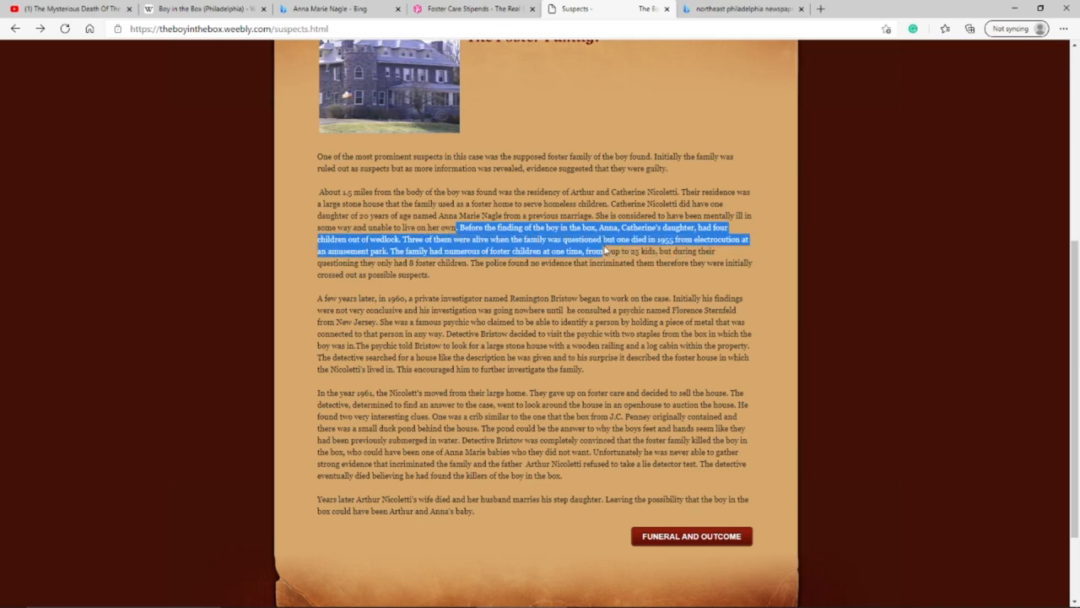
pyautogui.moveTo(550, 243); pyautogui.dragTo(614, 245)
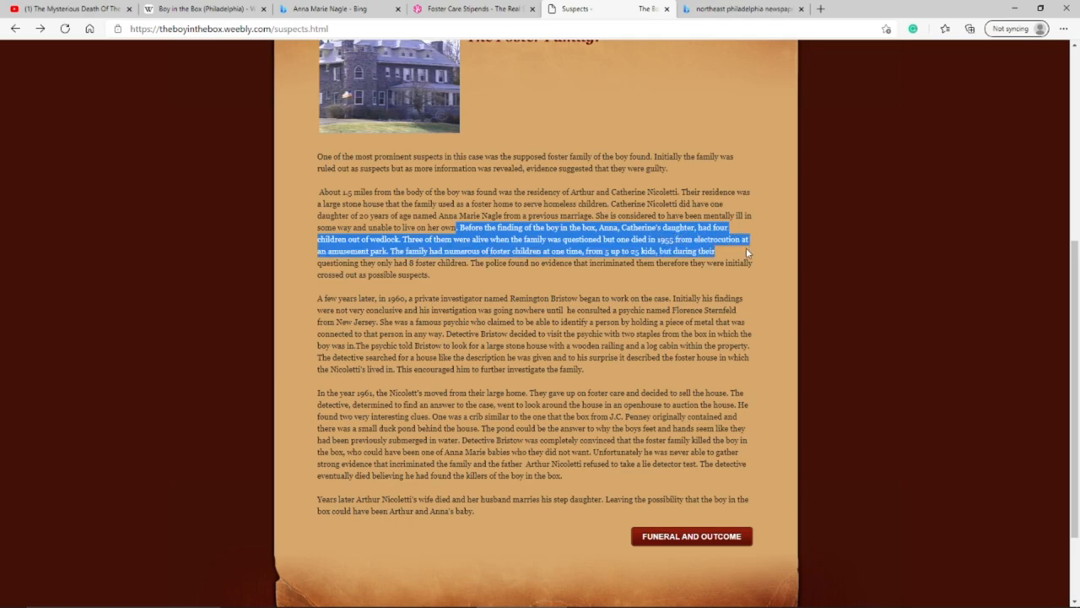
pyautogui.moveTo(746, 241); pyautogui.dragTo(425, 250)
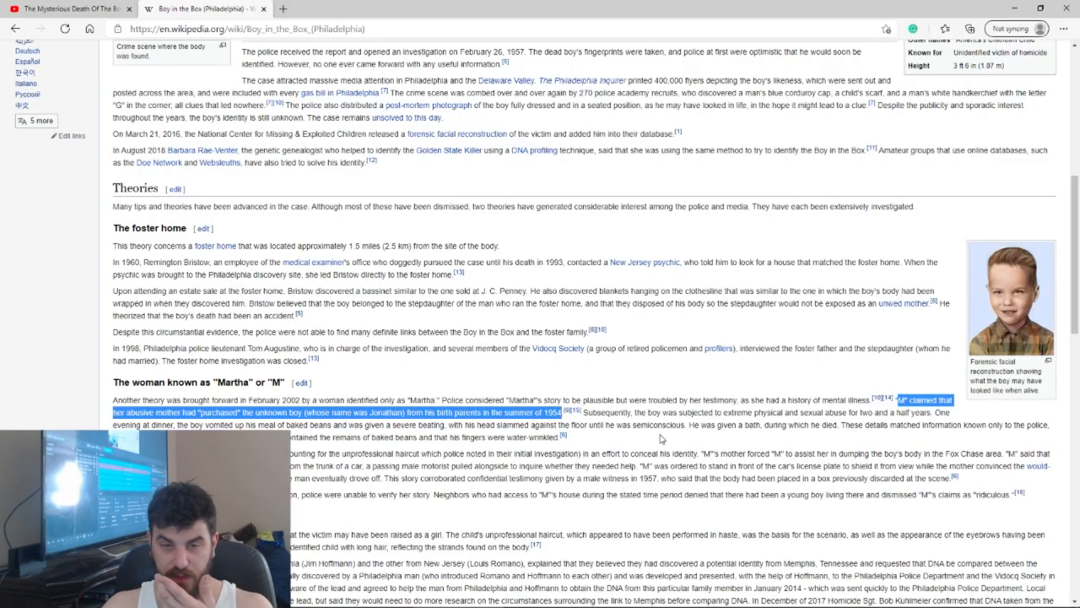
pyautogui.click(282, 8)
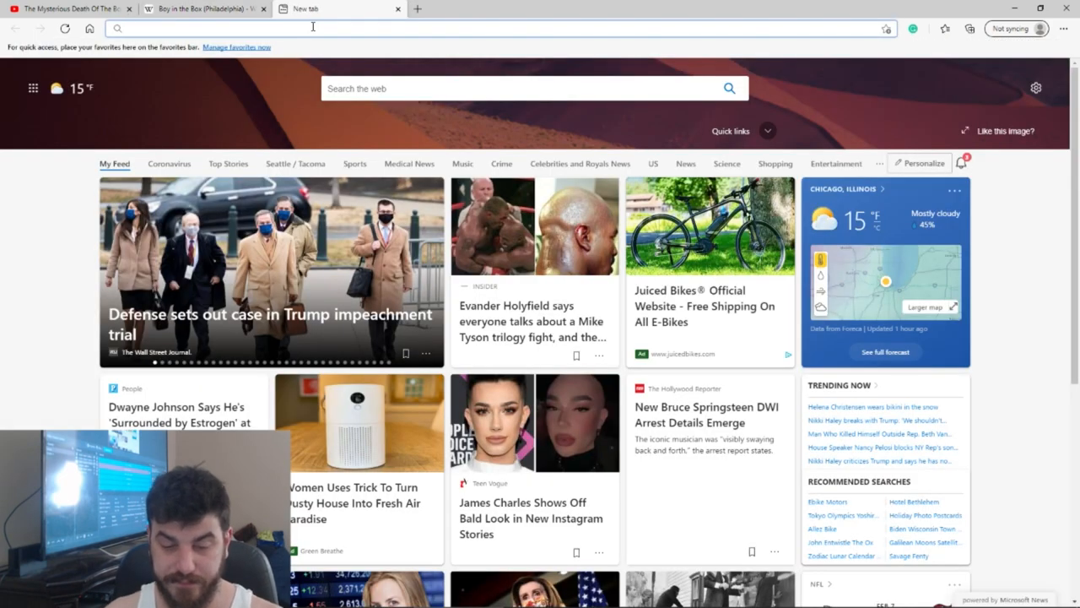
pyautogui.write('who is')
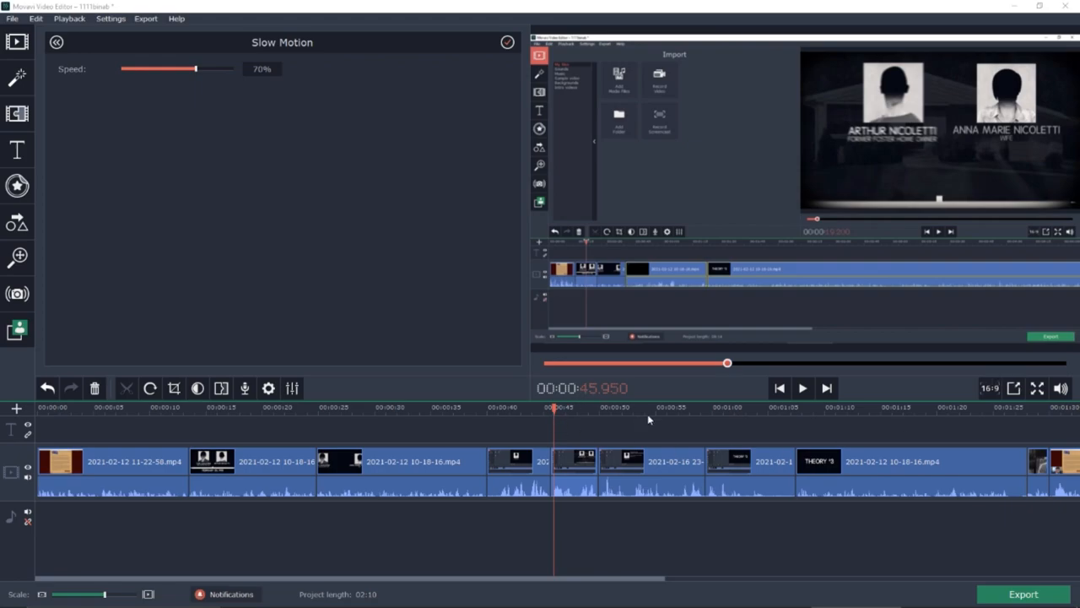
# - Drag the Movavi playhead ahead to the Theory #3 section of the timeline
pyautogui.moveTo(555, 410); pyautogui.dragTo(729, 411)
pyautogui.moveTo(798, 411)
pyautogui.mouseDown()
pyautogui.moveTo(1047, 411)
pyautogui.moveTo(173, 411)
pyautogui.mouseUp()
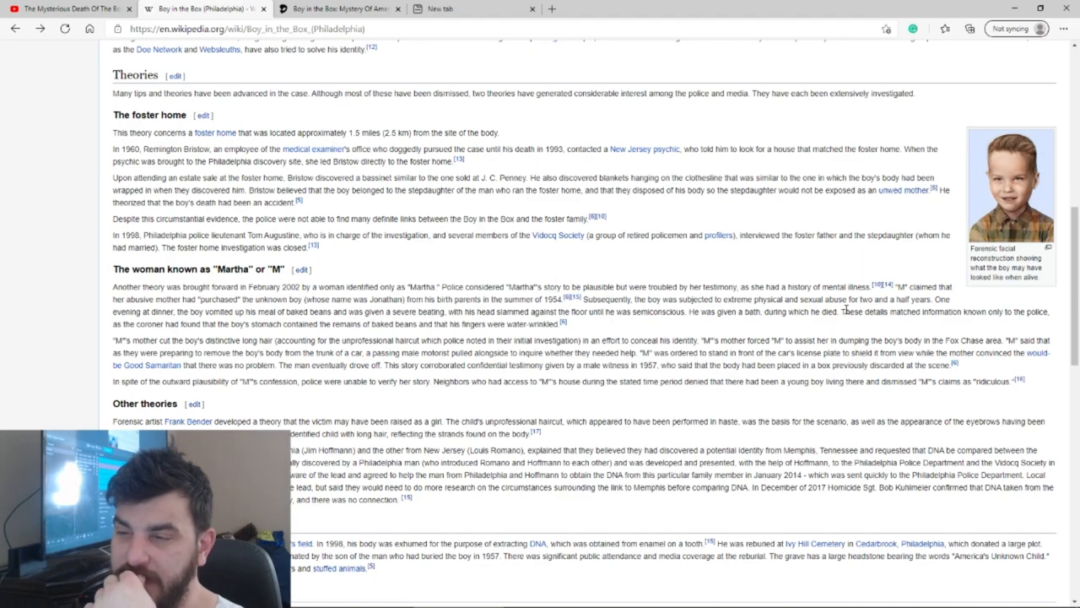
# - Highlight the Martha-section sentence that M's details matched information known only to police
pyautogui.moveTo(860, 314); pyautogui.dragTo(937, 327)
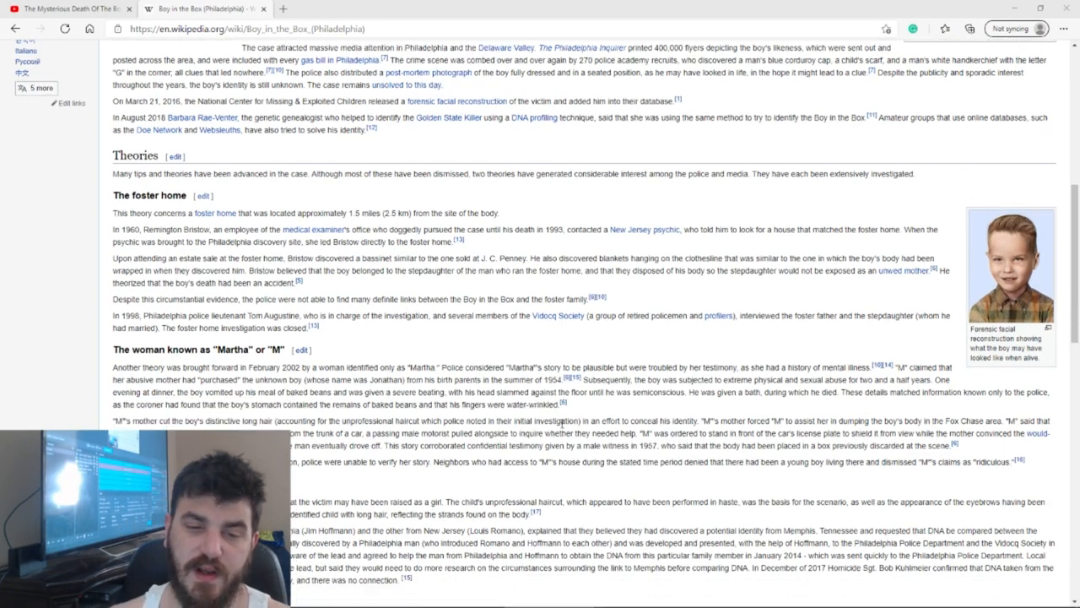
pyautogui.scroll(-5, 565, 422)
pyautogui.scroll(-5, 565, 422)
pyautogui.scroll(-3, 567, 423)
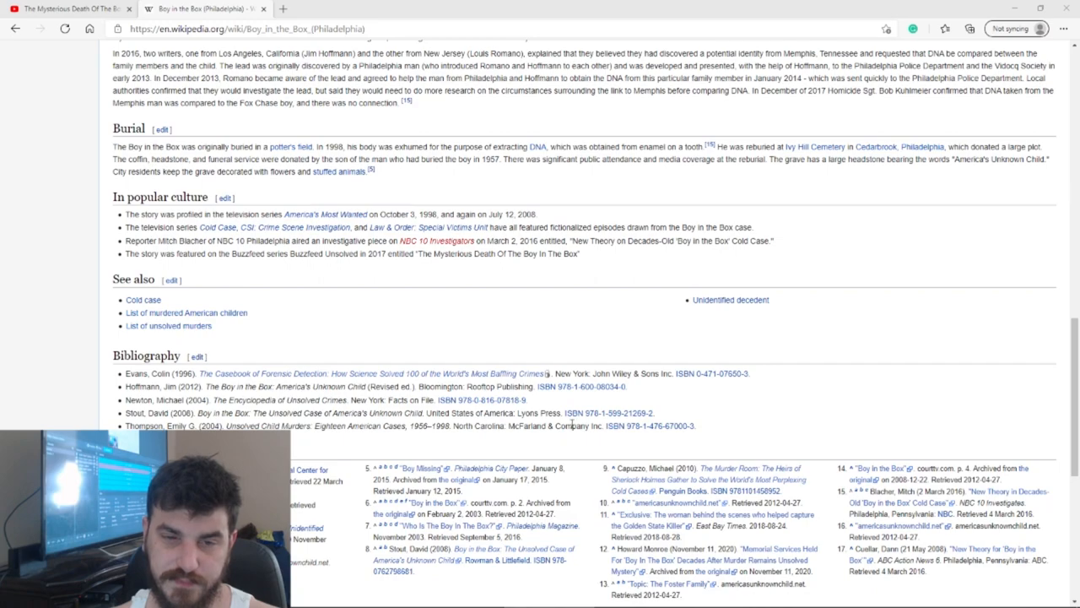
pyautogui.scroll(6, 573, 426)
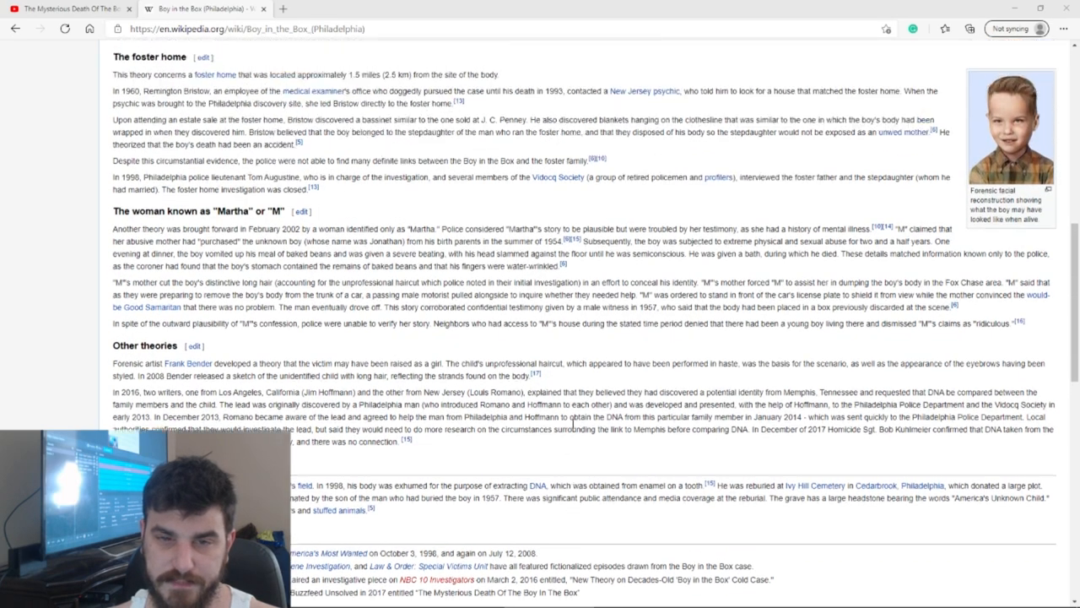
pyautogui.scroll(3, 572, 425)
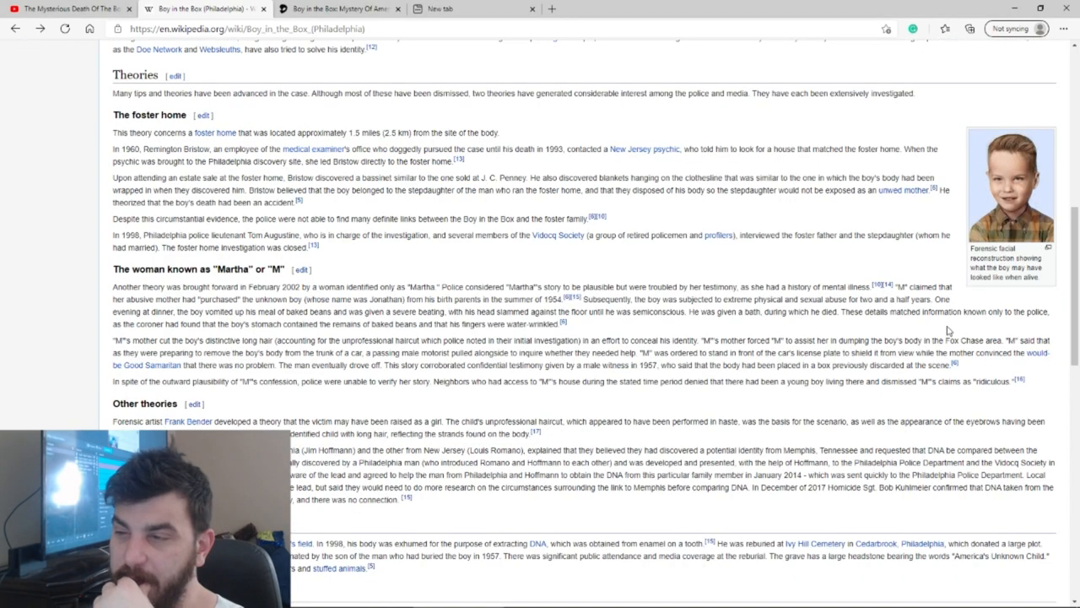
# - Highlight the sentence on police-only details about the boy's stomach contents and water-wrinkled fingers
pyautogui.moveTo(843, 312); pyautogui.dragTo(917, 325)
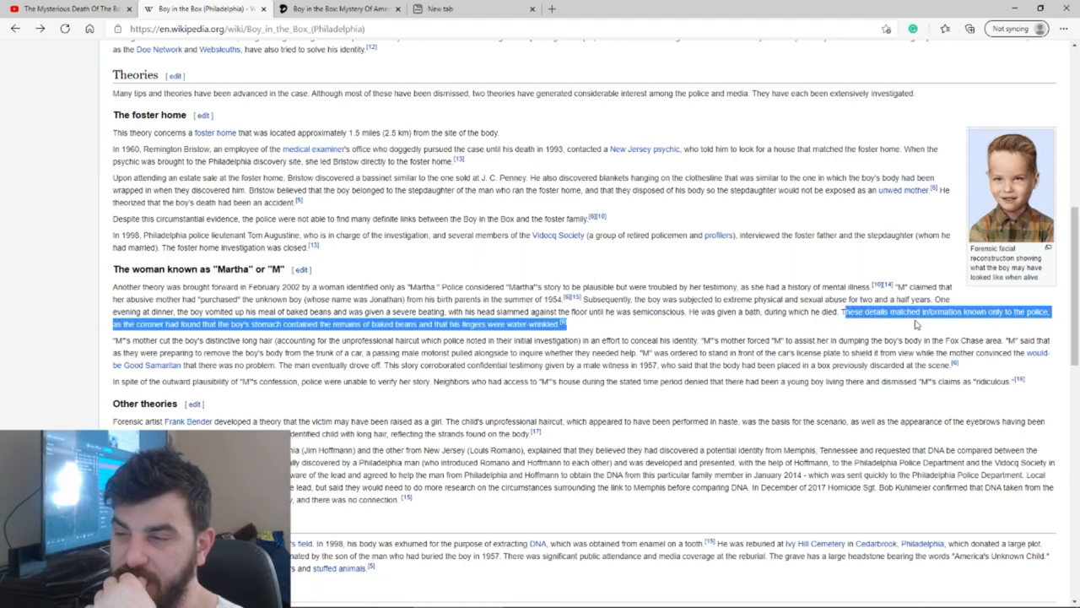